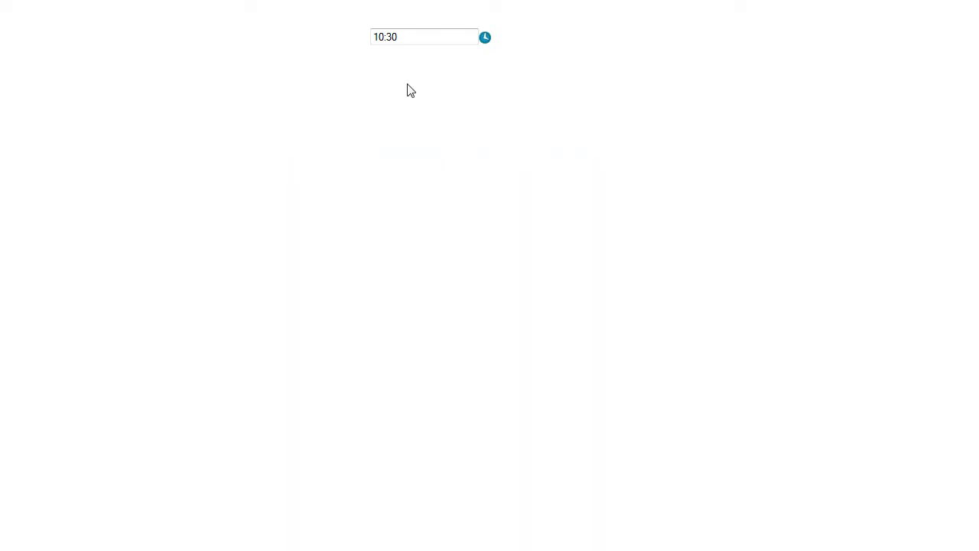
- Choose 18:00 with time zone +0300 in the previewed page's timepicker and confirm the selection
click(461, 40)
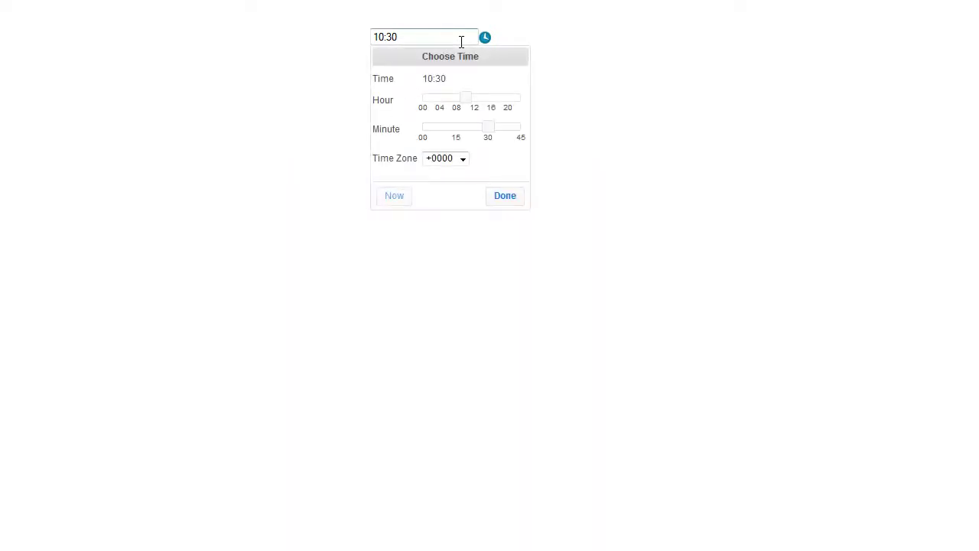
drag(470, 99, 498, 100)
click(433, 130)
click(464, 159)
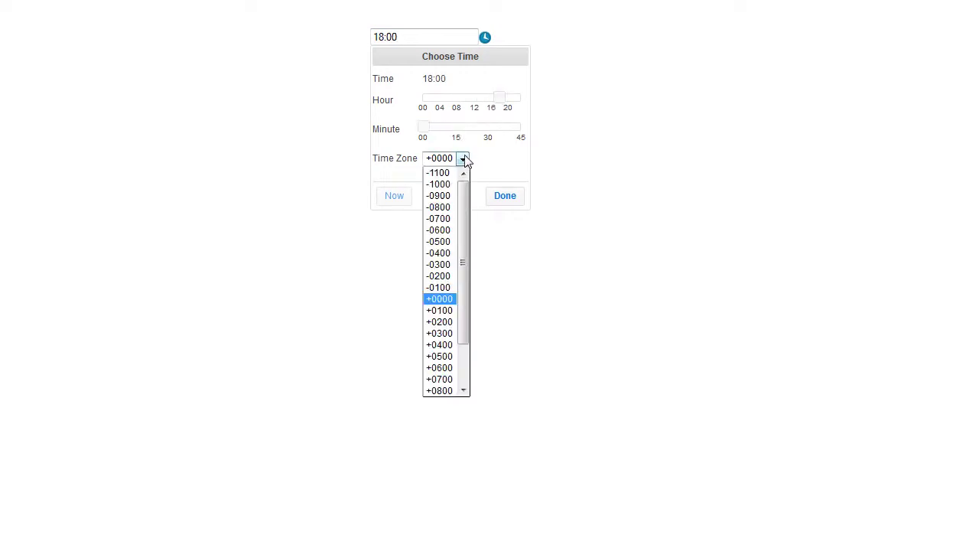
click(432, 333)
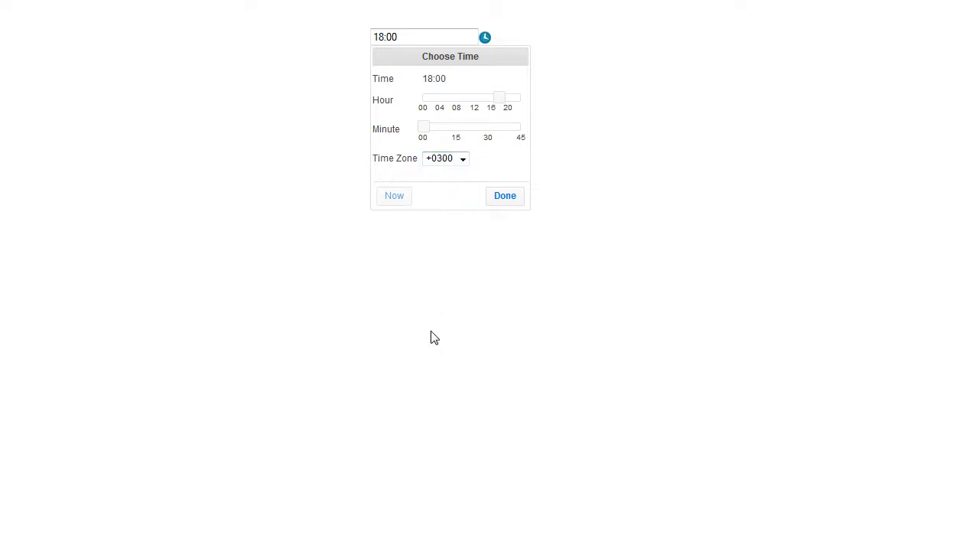
click(500, 203)
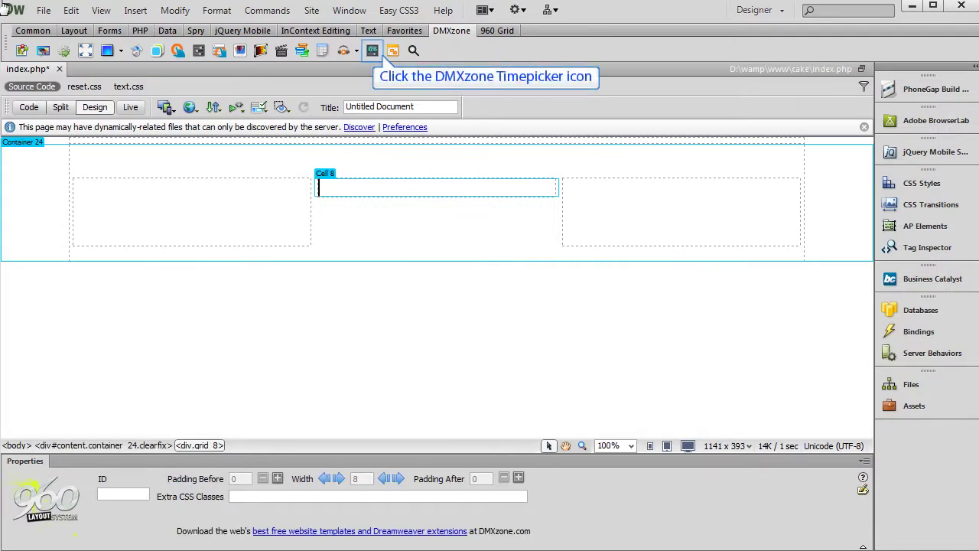
- Switch to Dreamweaver and insert a DMXzone Timepicker in the middle grid cell, using the hh:mm time format
click(372, 52)
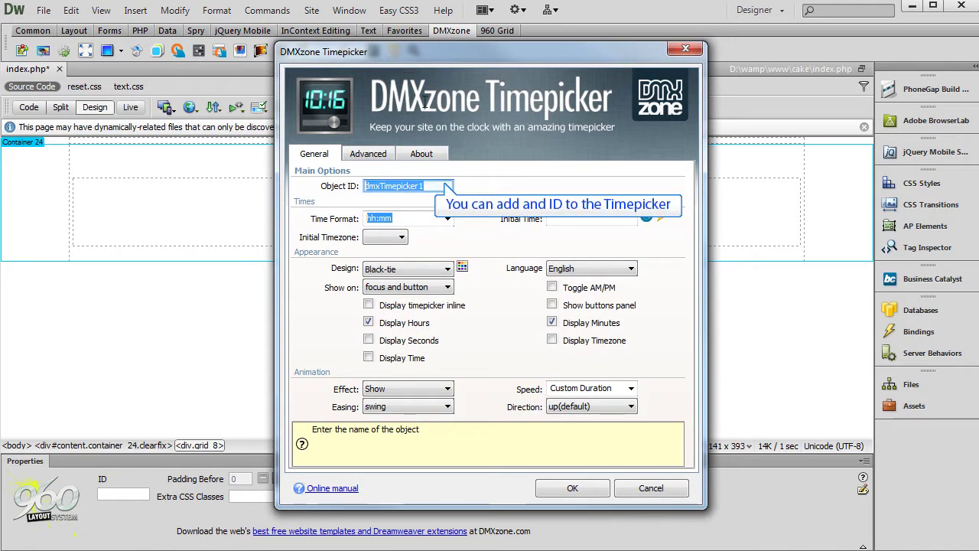
key(Tab)
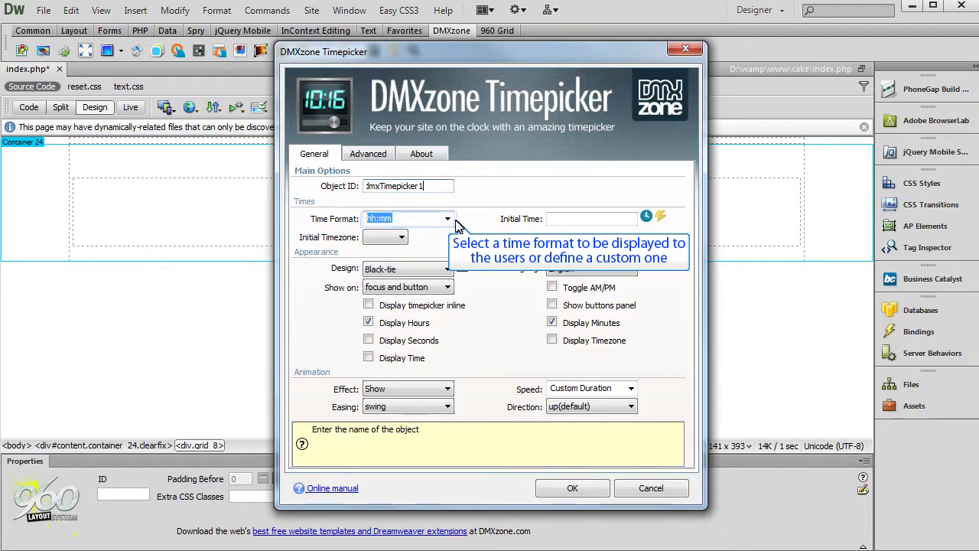
click(456, 222)
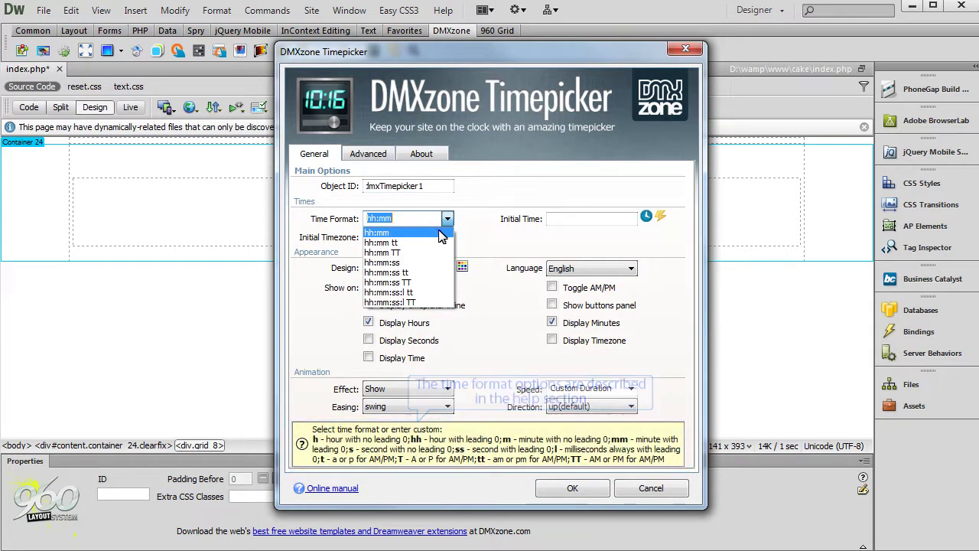
click(441, 233)
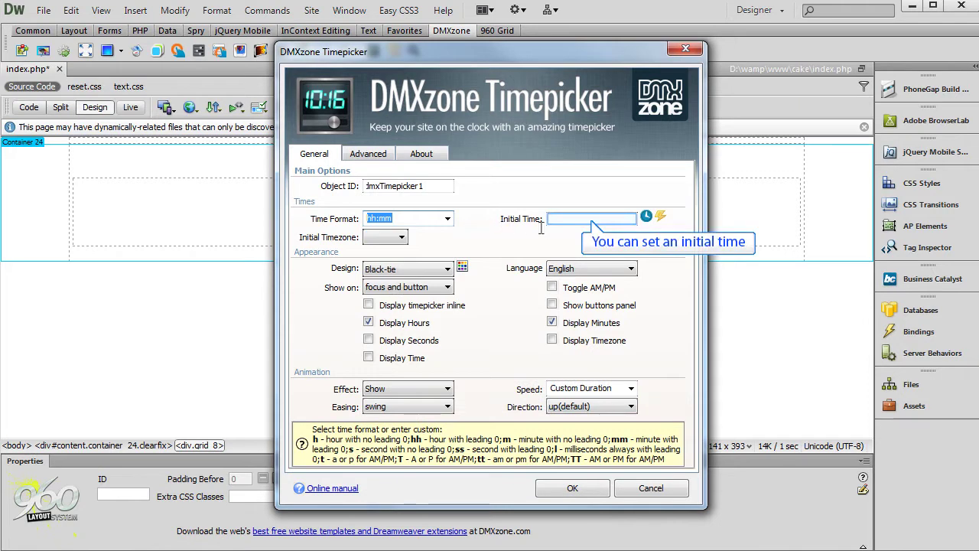
- Set the timepicker's initial time to 10:30
click(591, 221)
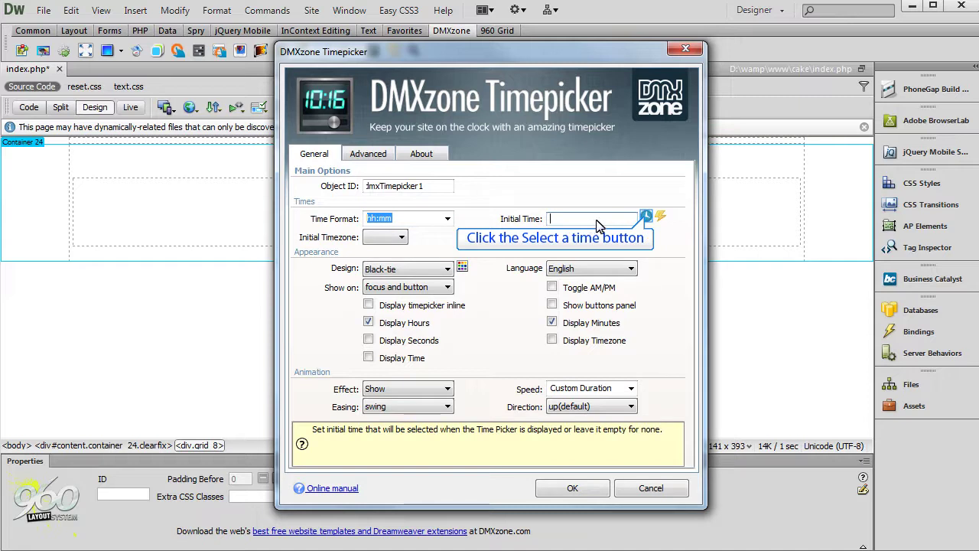
click(646, 217)
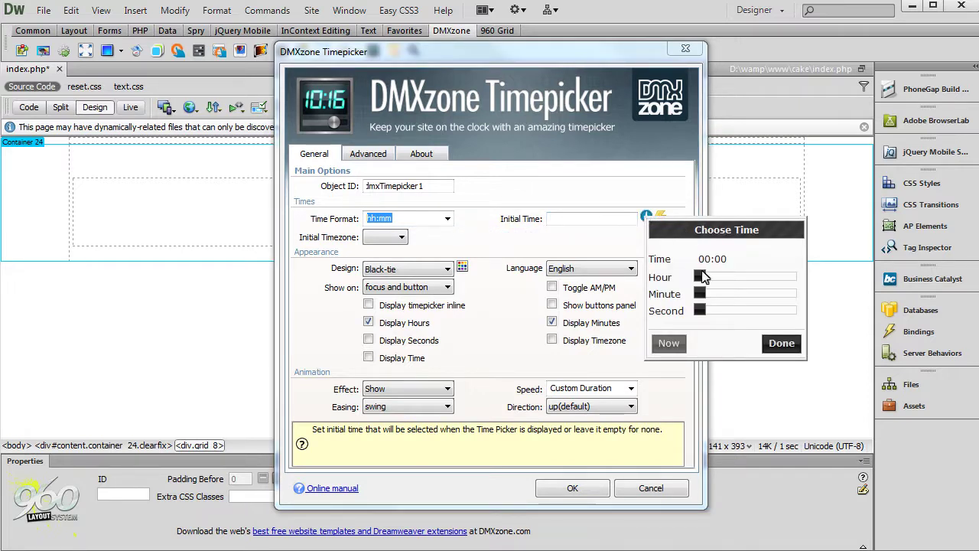
drag(702, 277, 746, 280)
drag(704, 293, 751, 295)
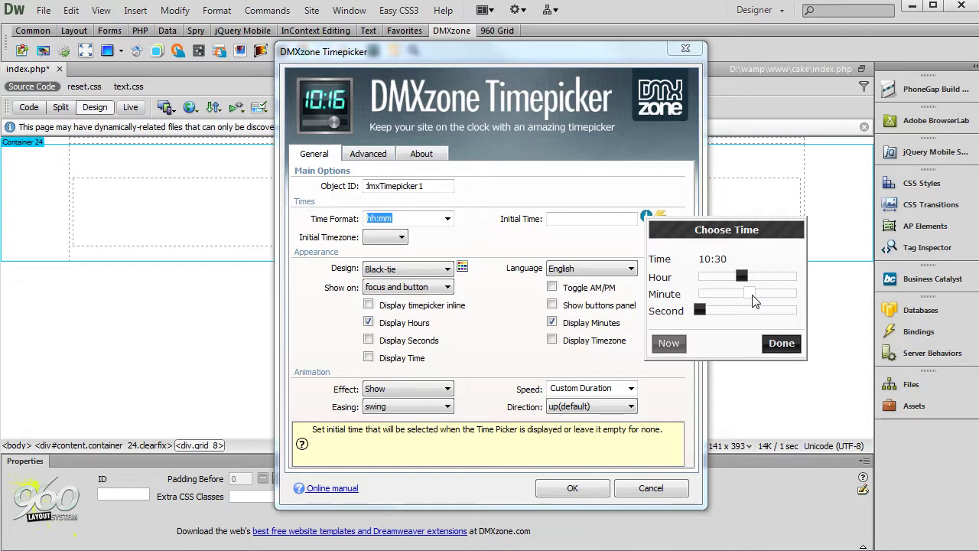
click(778, 343)
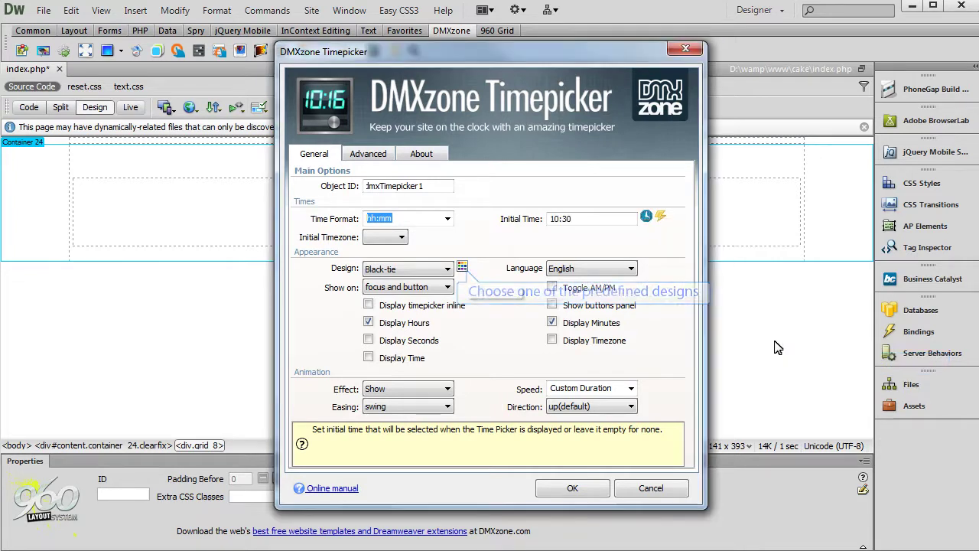
- Apply the predefined Flick design to the timepicker
click(463, 269)
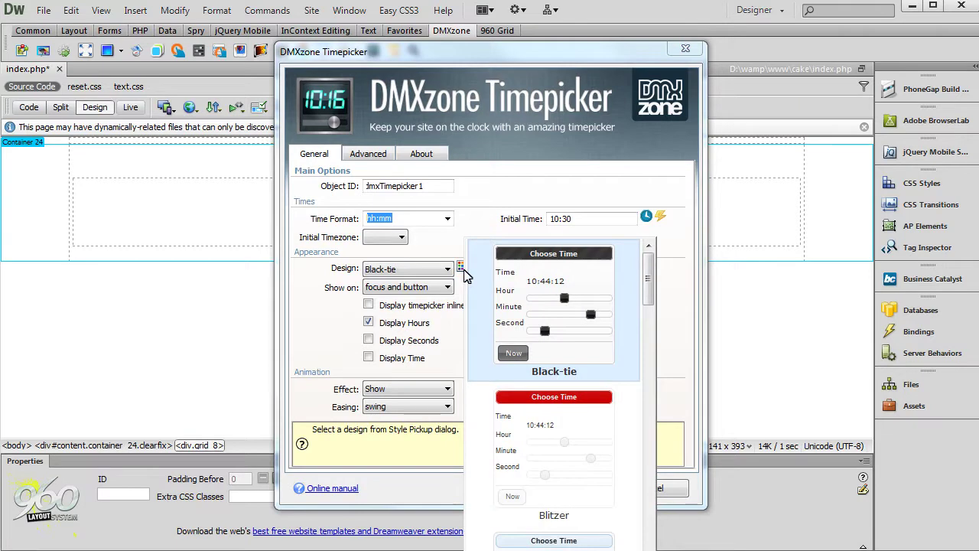
scroll(648, 288, down, 1)
drag(648, 289, 648, 394)
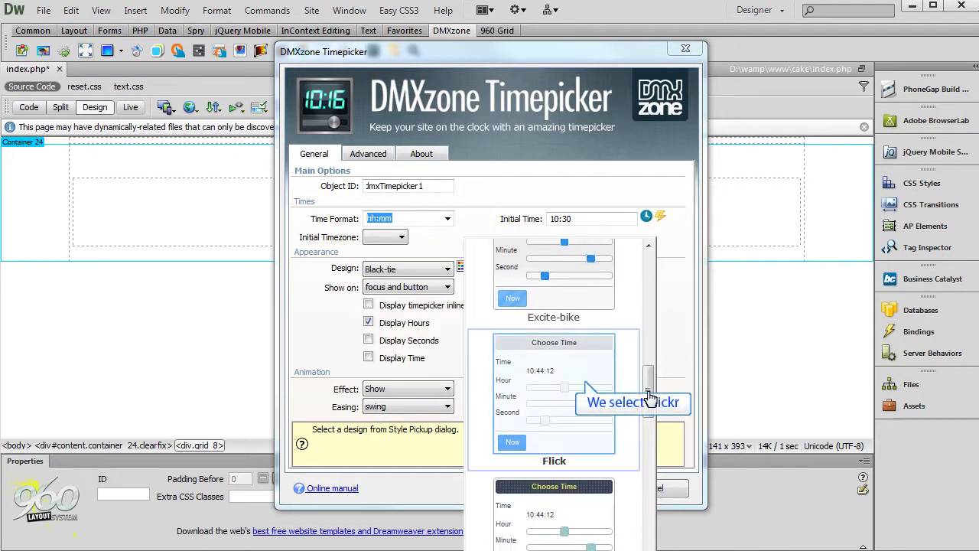
click(577, 386)
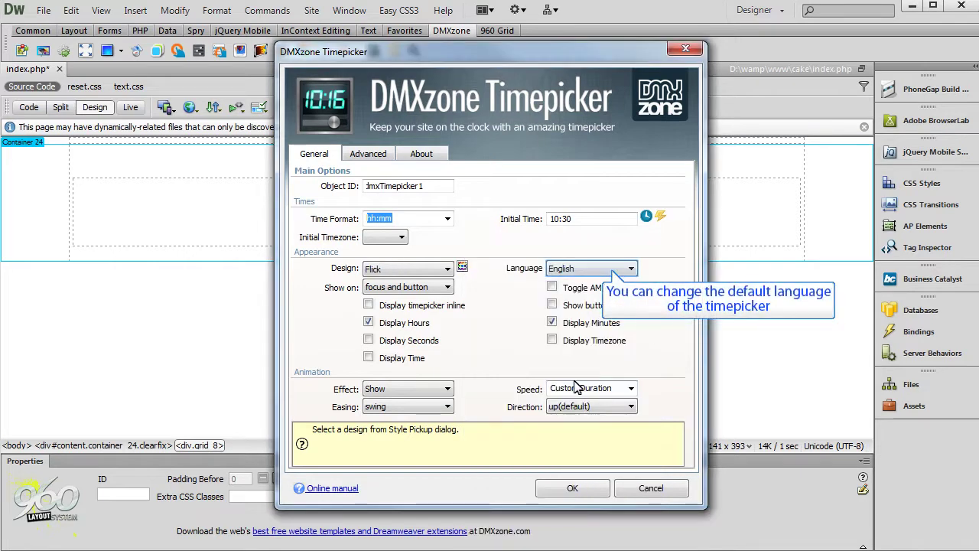
- Keep English as the timepicker language, show it on focus and button, and set the animation speed to Normal
click(601, 270)
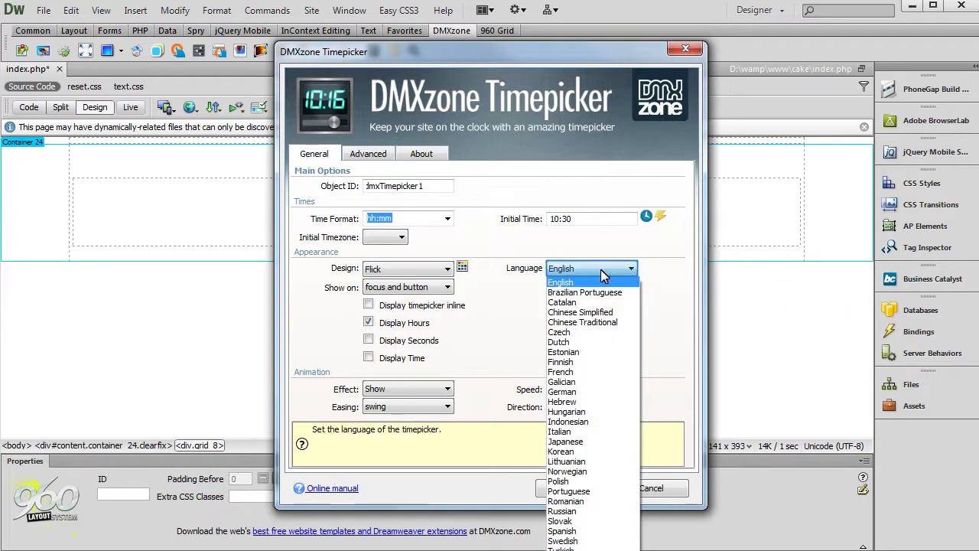
click(601, 269)
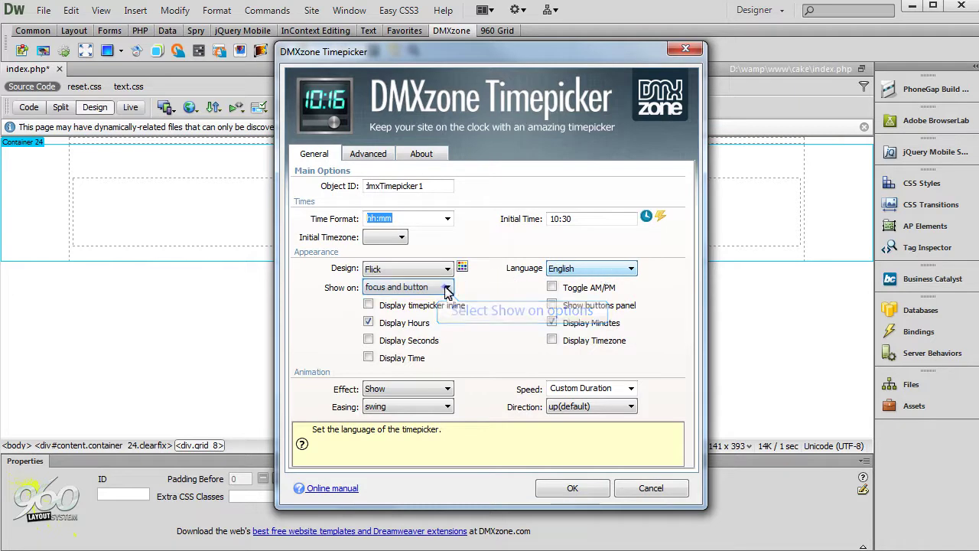
click(448, 288)
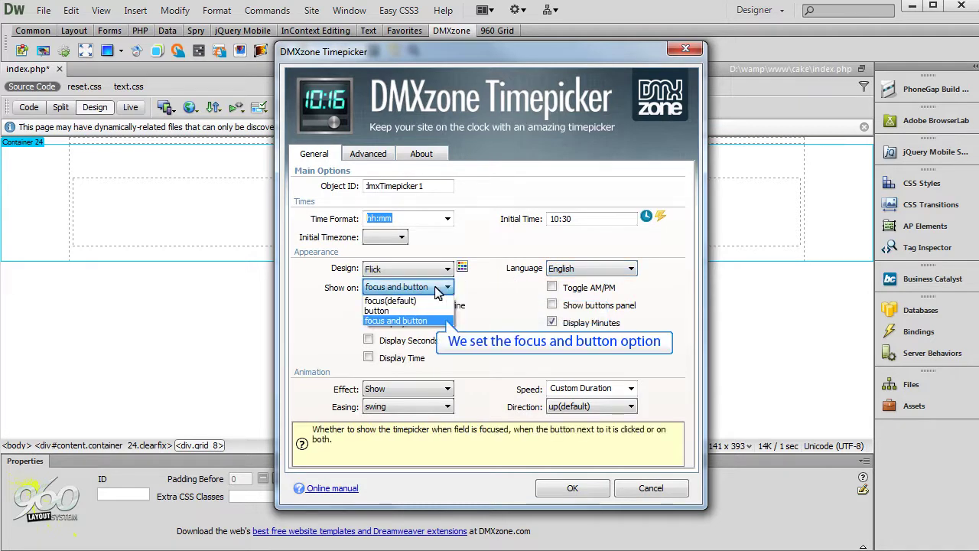
click(430, 293)
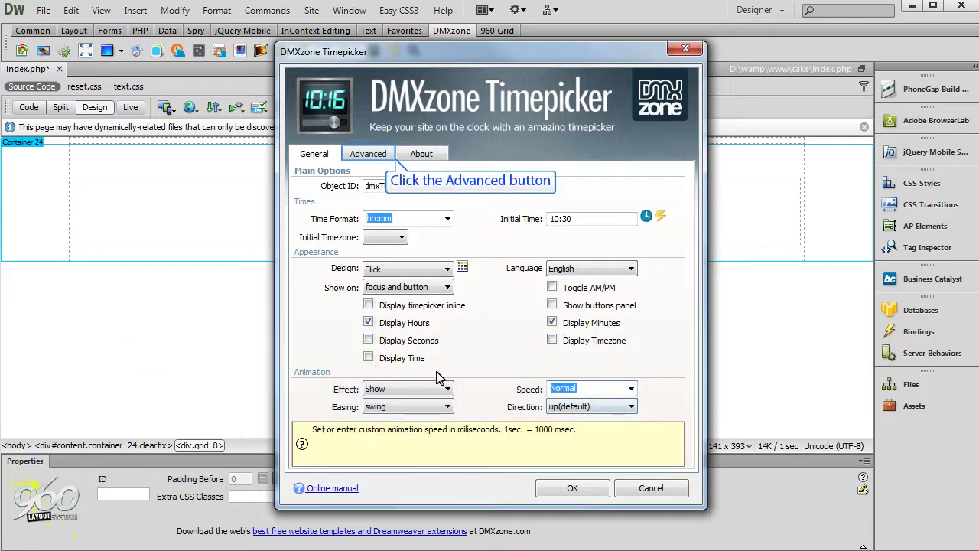
- Disable manual entry in the advanced options, leaving the minimum time, maximum time and append text empty
click(386, 159)
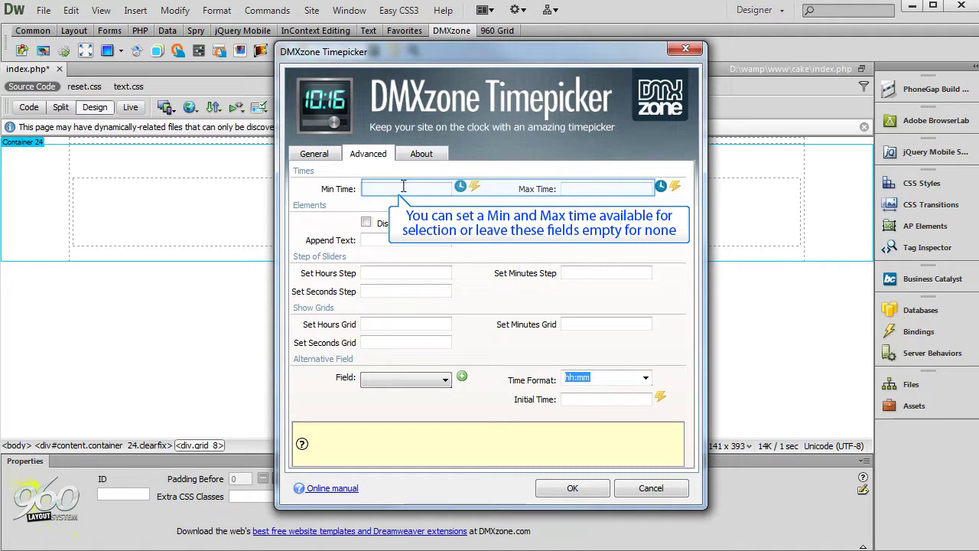
key(Tab)
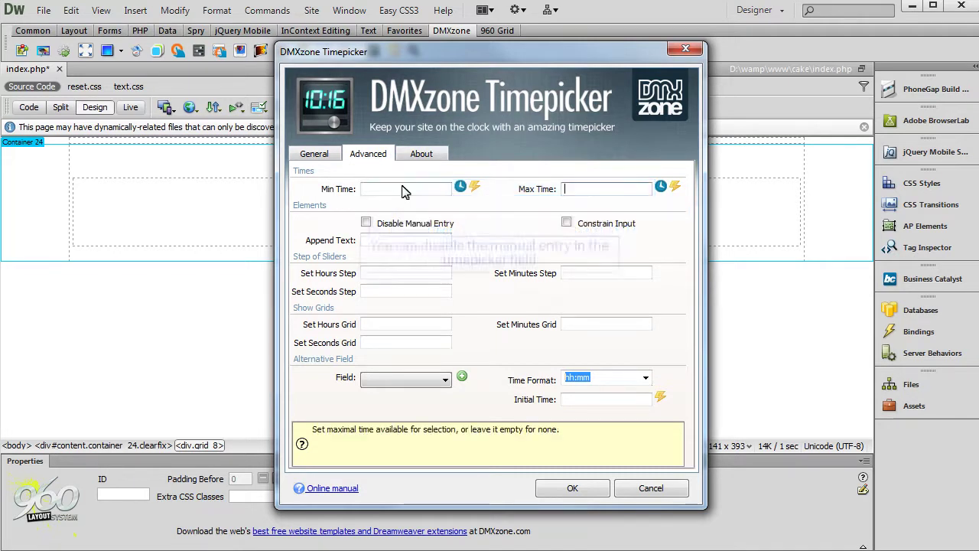
click(366, 223)
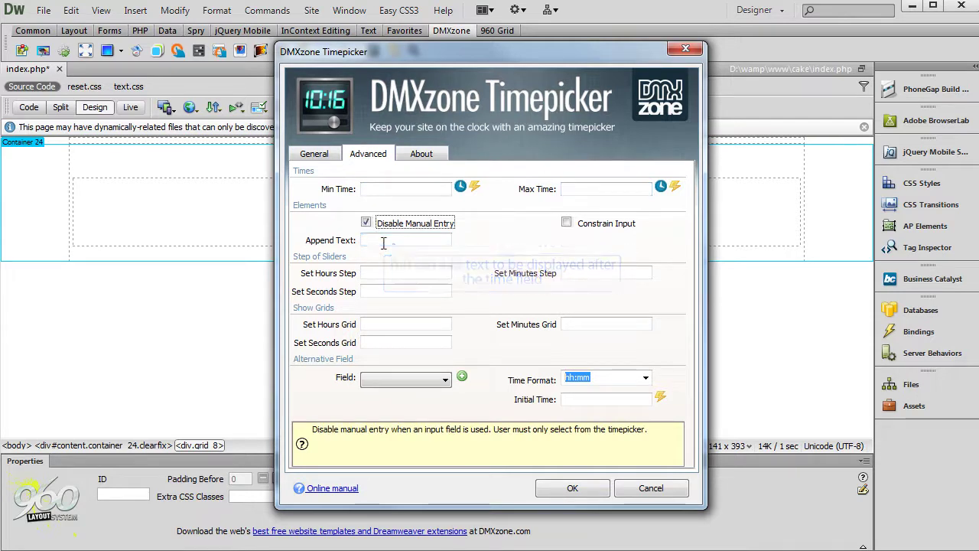
click(384, 242)
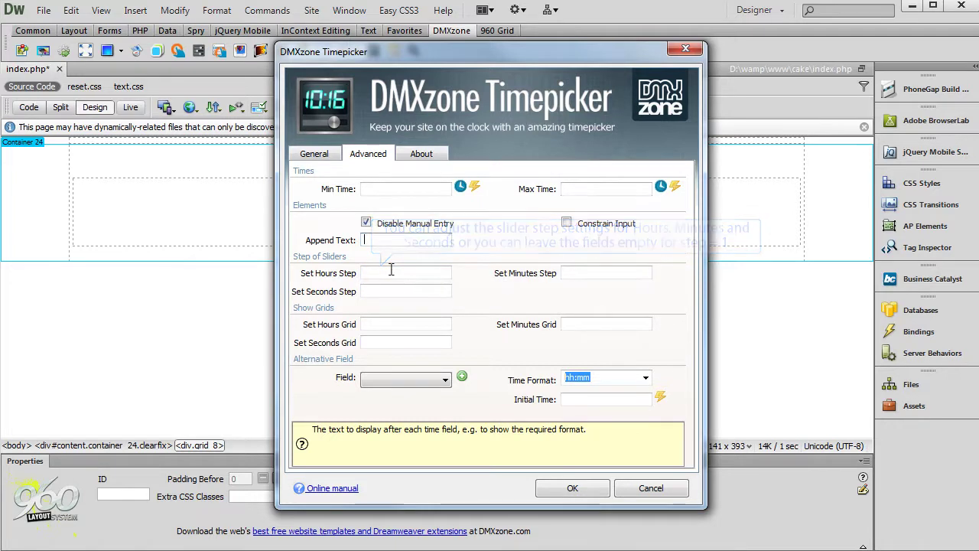
- Set the hours slider step to 1, the minutes slider step to 15 and the minutes grid to 60
click(391, 272)
text(1)
key(Tab)
text(15)
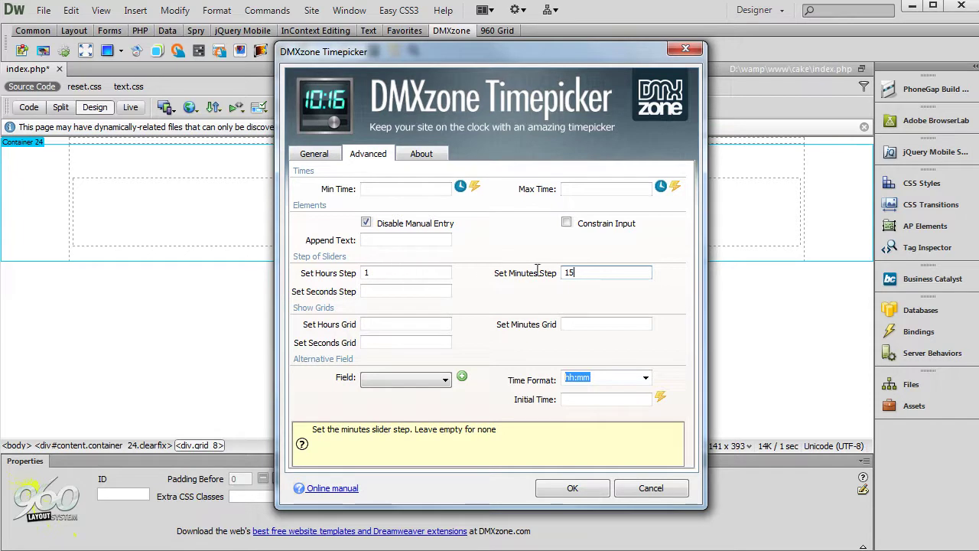
key(Tab)
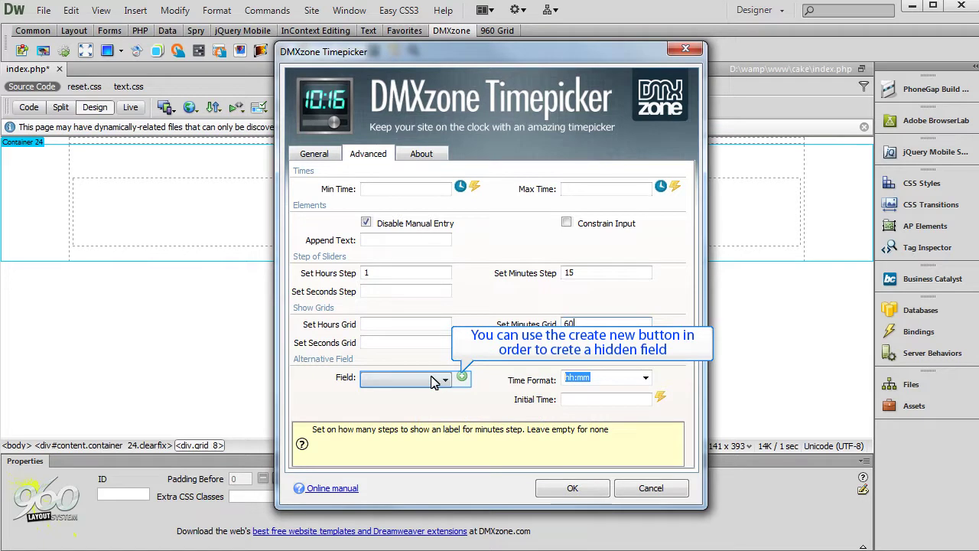
- Use a new hidden alternative field with the hh:mm format and no initial time, and apply the timepicker settings
click(648, 380)
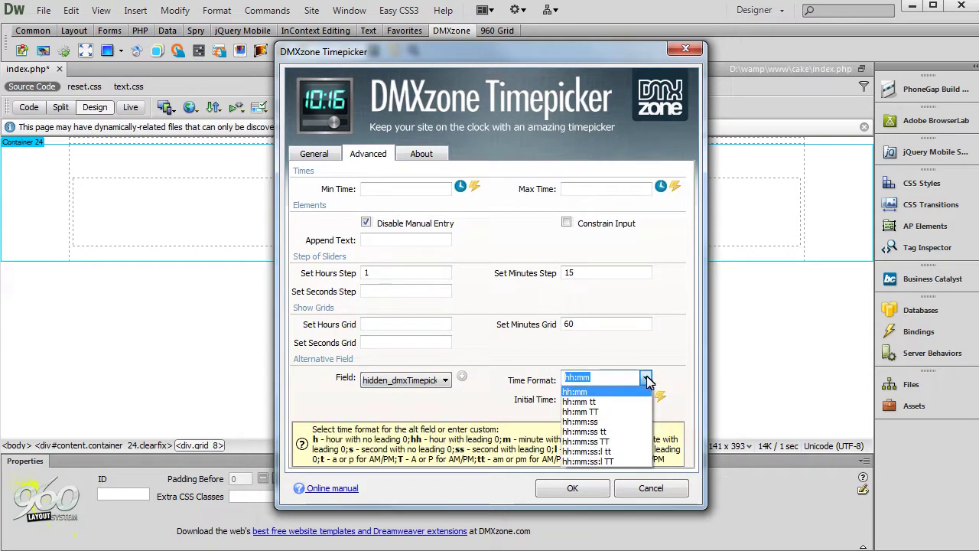
click(647, 379)
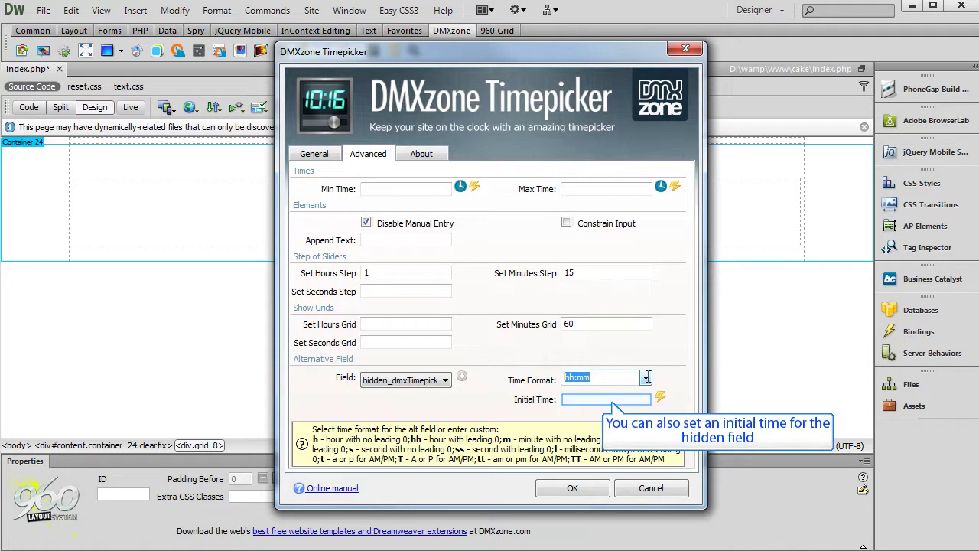
click(610, 399)
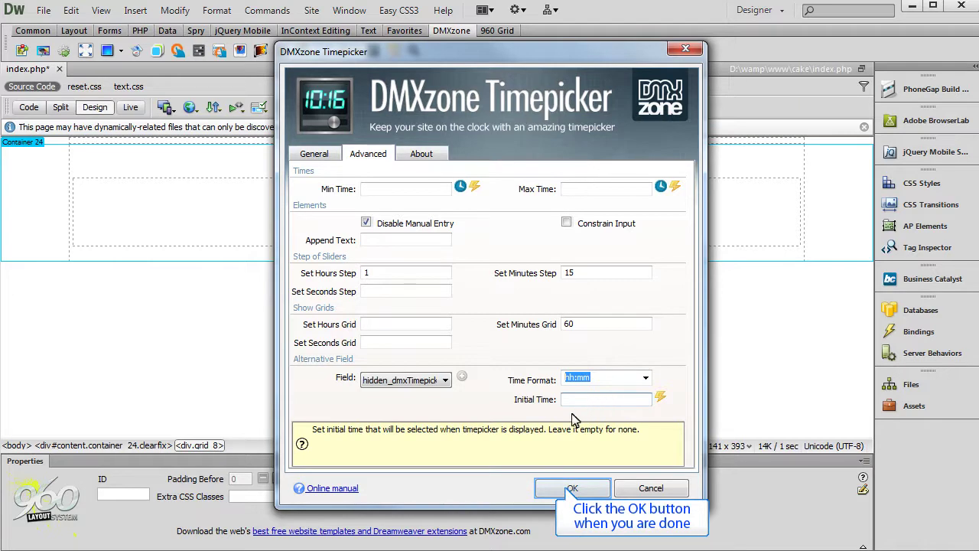
click(556, 490)
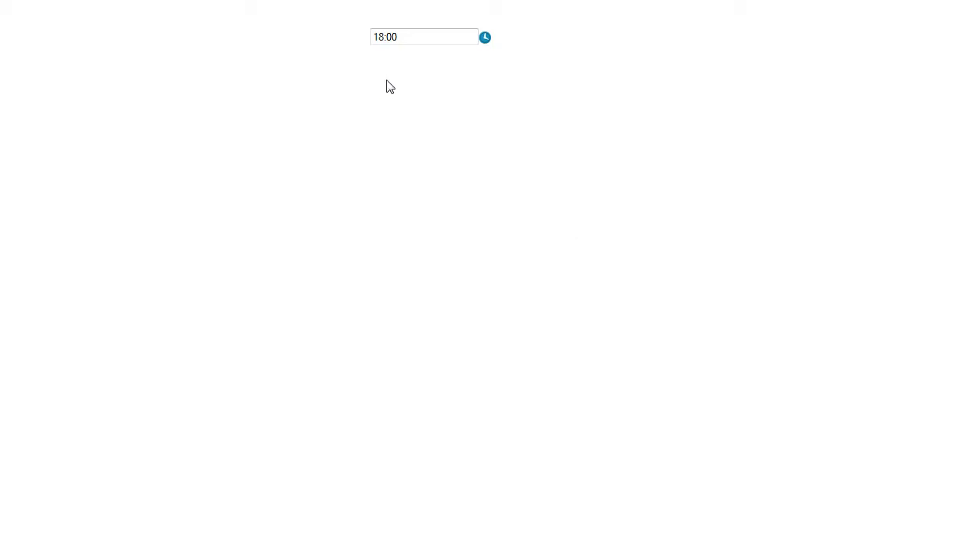
- Set the previewed page's timepicker to the current time and confirm it
click(450, 36)
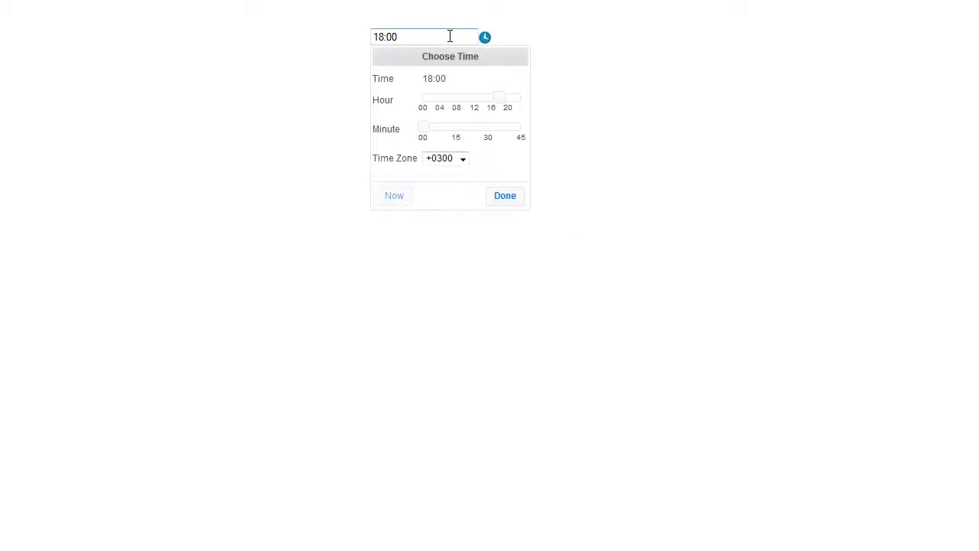
click(392, 197)
click(504, 197)
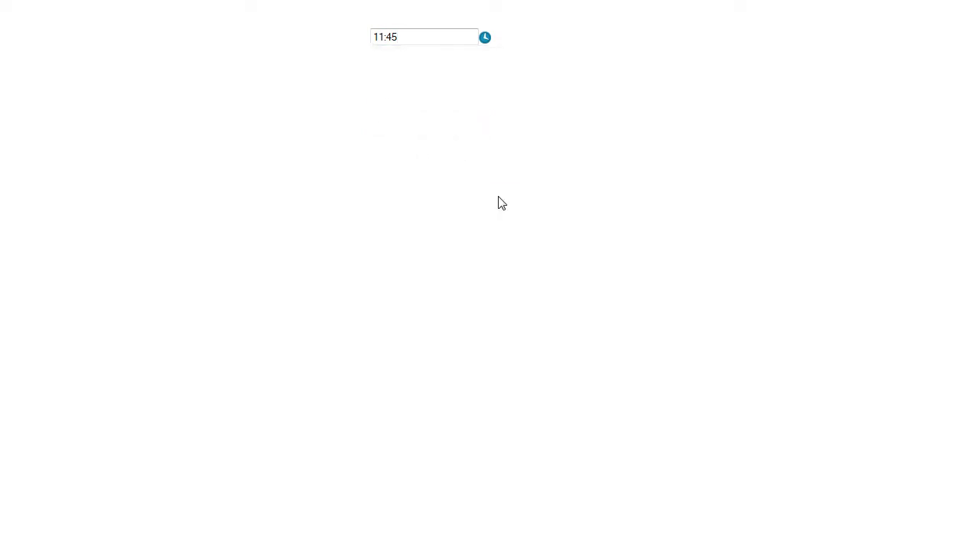